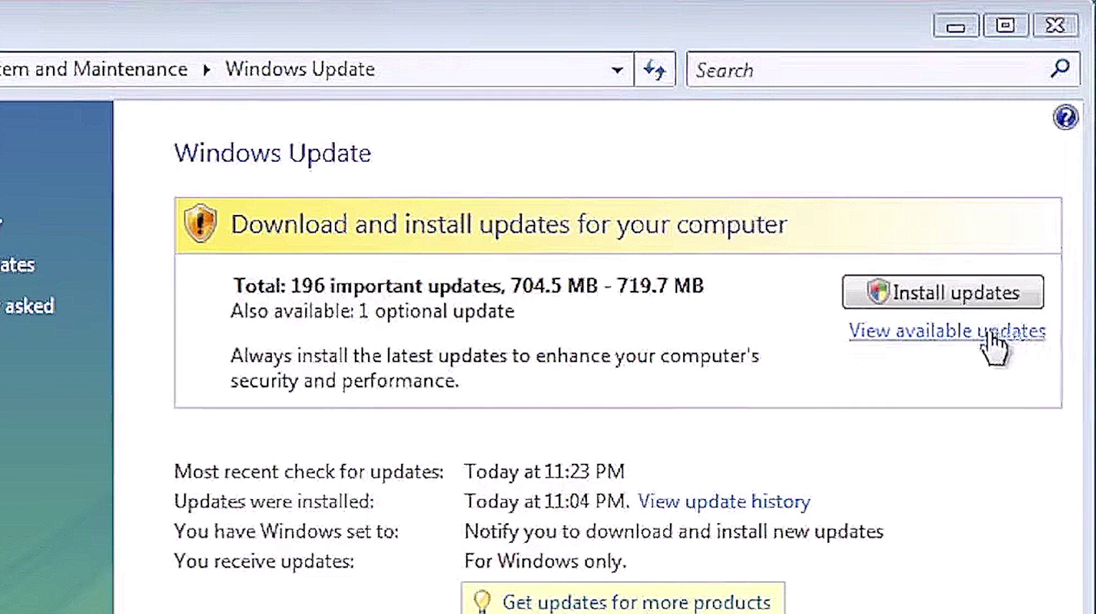
Show the full list of pending updates via 'View available updates'.
{"action": "left_click", "coordinate": [992, 337]}
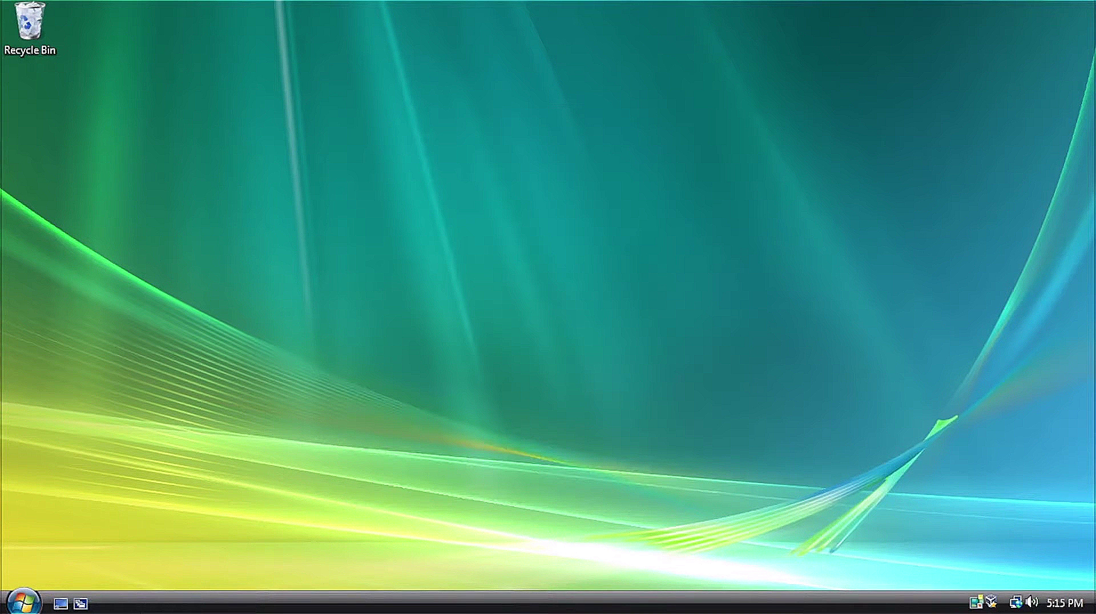
Launch the Services console from a Start menu search for 'services'.
{"action": "left_click", "coordinate": [23, 603]}
{"action": "type", "text": "s"}
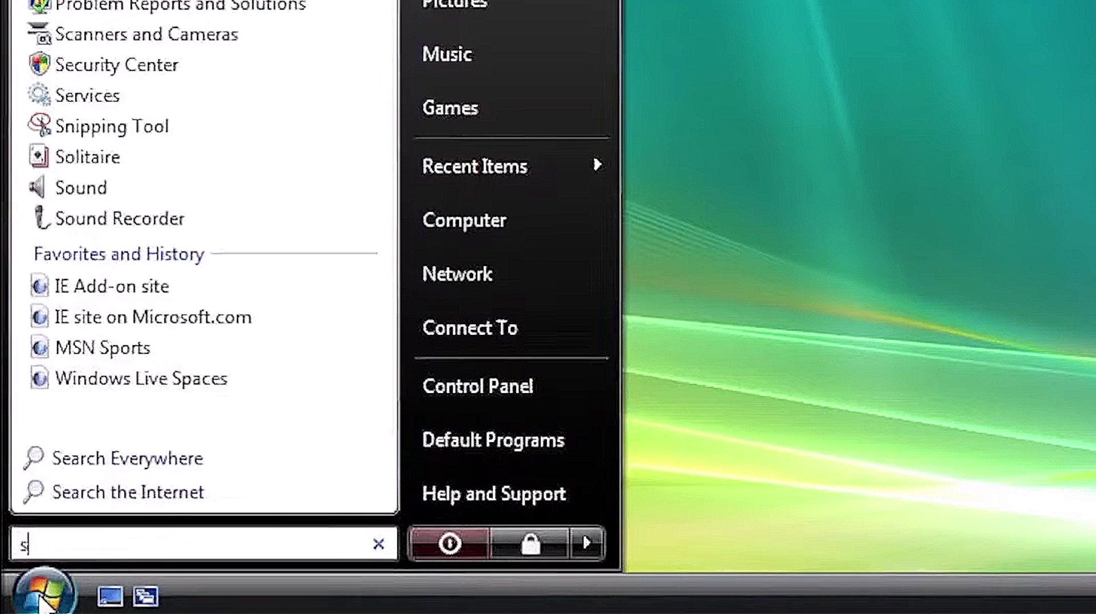
{"action": "type", "text": "ervices"}
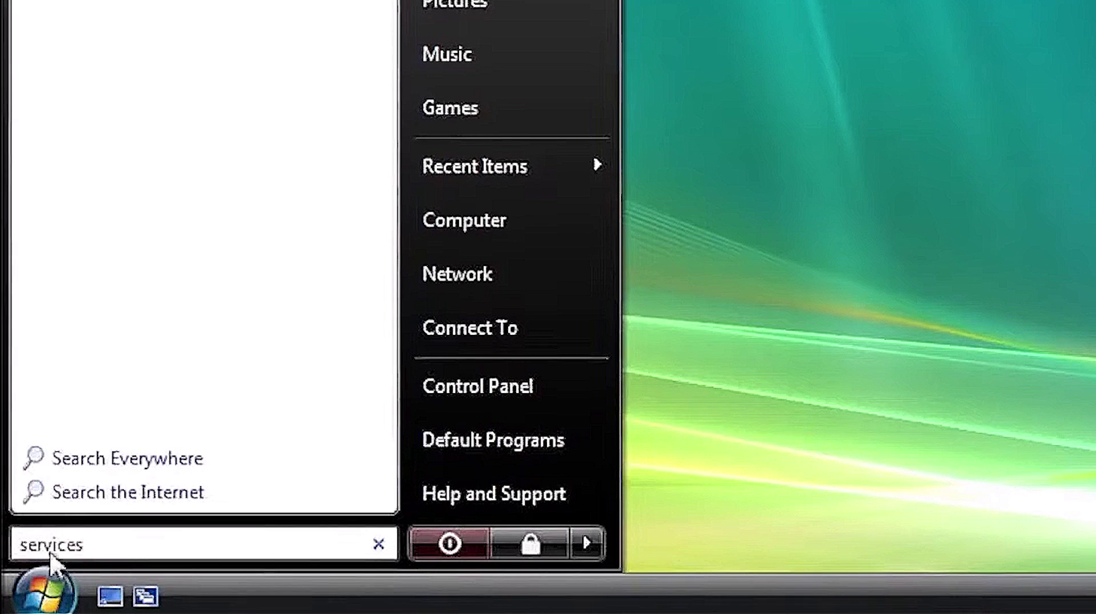
{"action": "key", "text": "Return"}
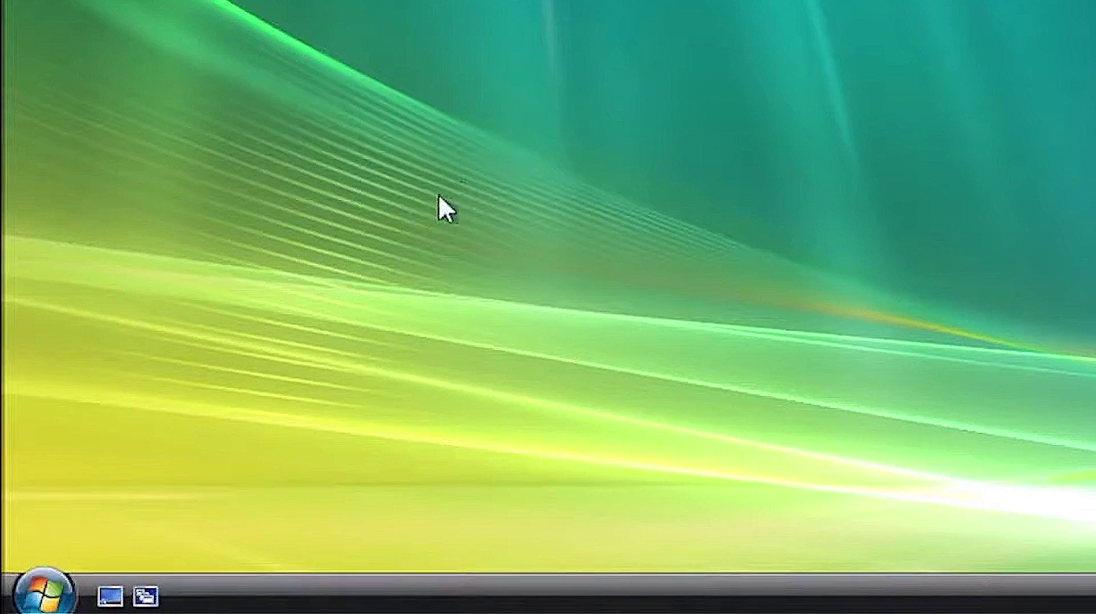
{"action": "mouse_move", "coordinate": [882, 200]}
{"action": "left_mouse_down"}
{"action": "mouse_move", "coordinate": [880, 428]}
{"action": "mouse_move", "coordinate": [856, 580]}
{"action": "left_mouse_up"}
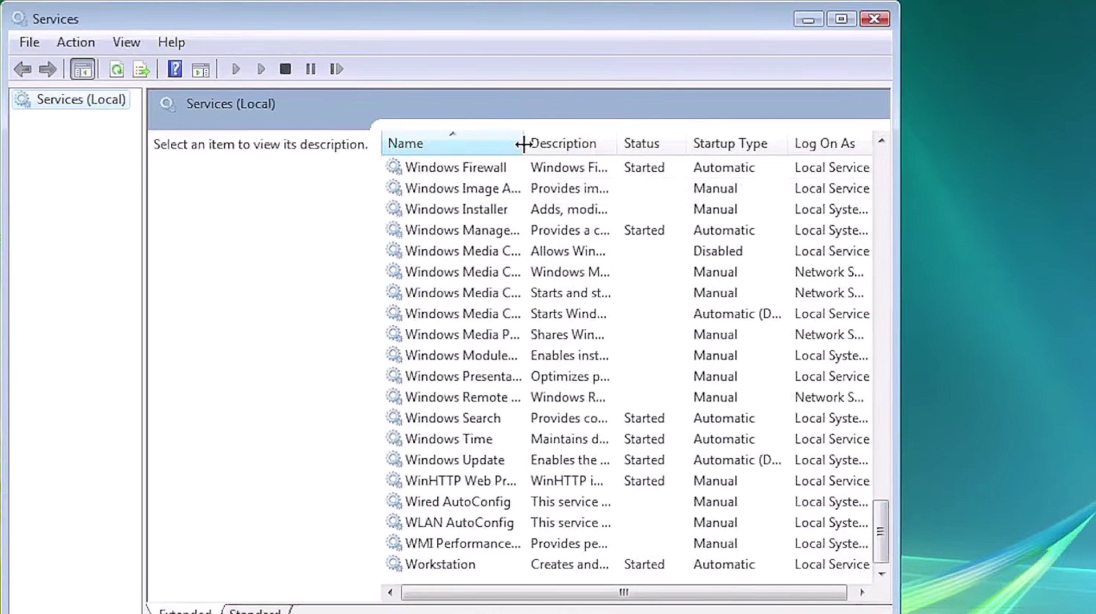
Widen the Name column and stop the Windows Update service.
{"action": "left_click_drag", "start_coordinate": [523, 143], "coordinate": [632, 142]}
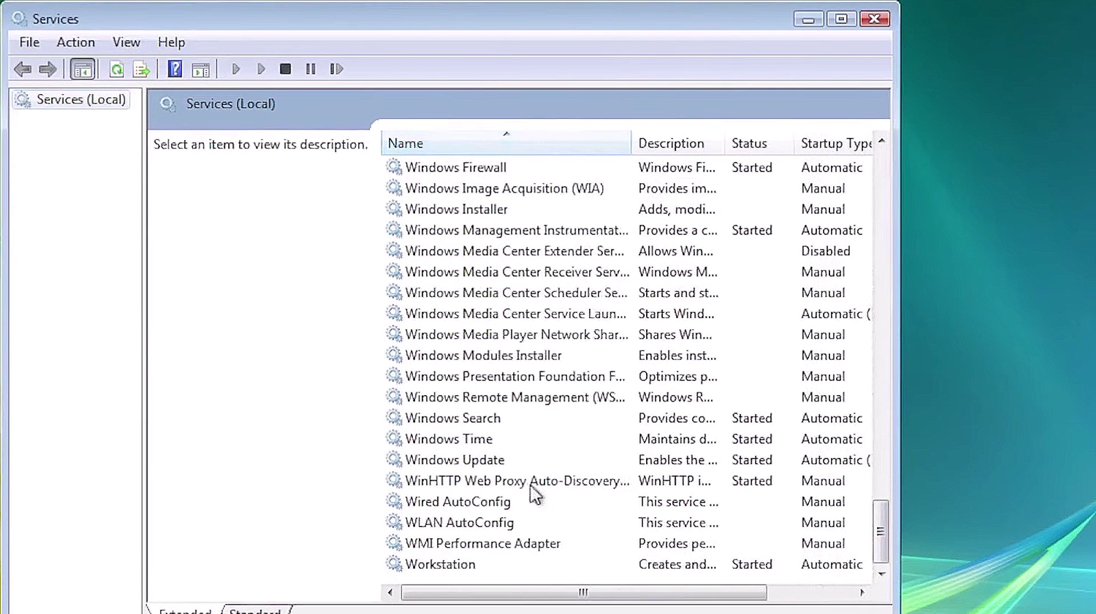
{"action": "left_click", "coordinate": [502, 461]}
{"action": "right_click", "coordinate": [495, 461]}
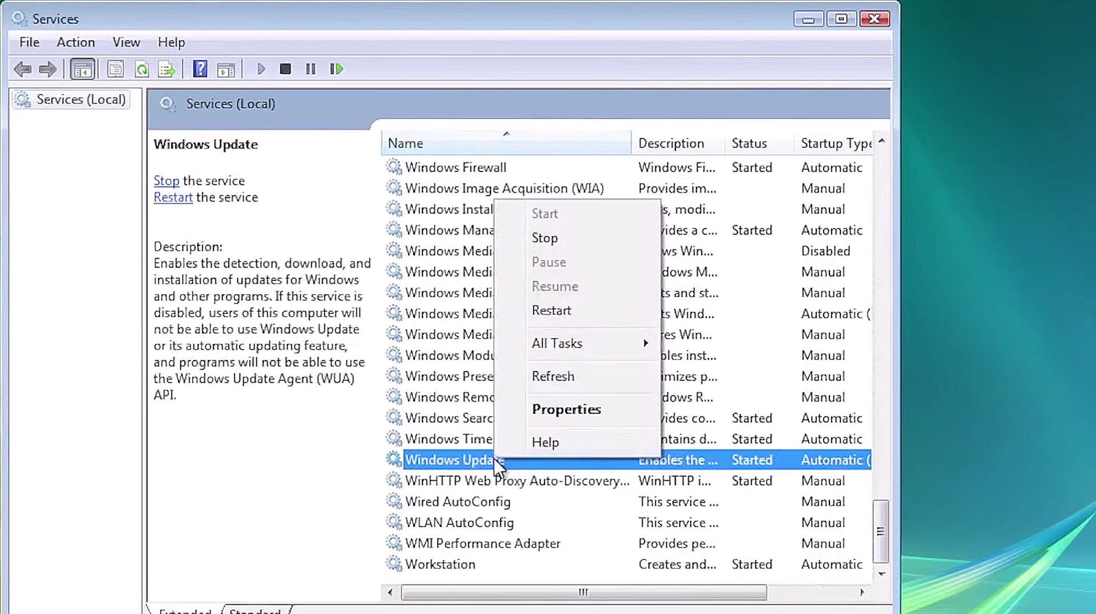
{"action": "left_click", "coordinate": [575, 238]}
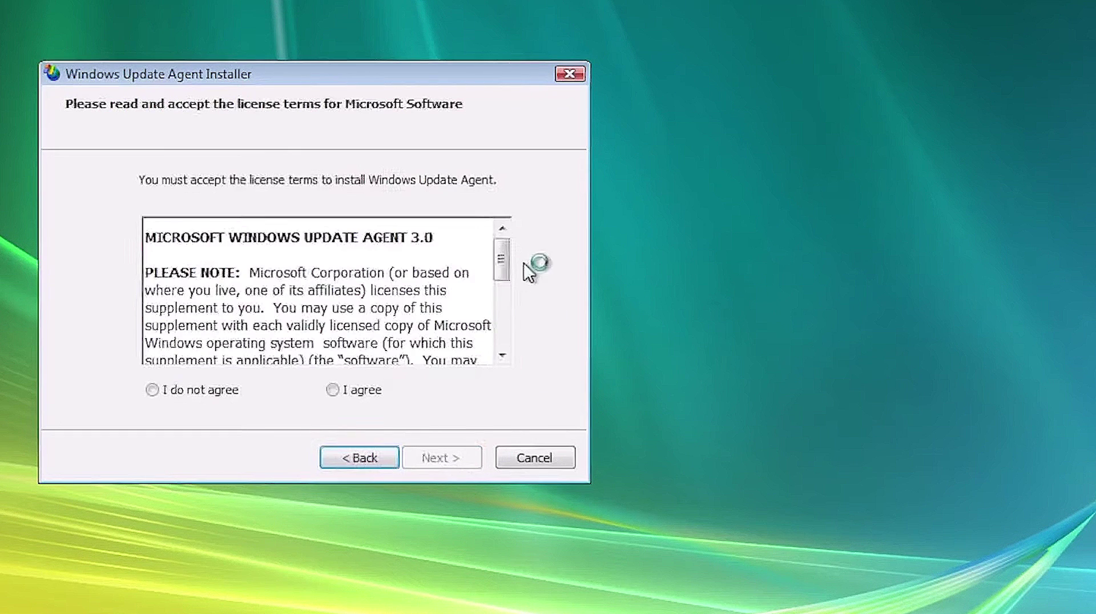
Install Windows Update Agent 3.0, then run rootsupd201601 with administrator permission.
{"action": "left_click_drag", "start_coordinate": [510, 251], "coordinate": [506, 346]}
{"action": "left_click", "coordinate": [332, 390]}
{"action": "left_click", "coordinate": [440, 458]}
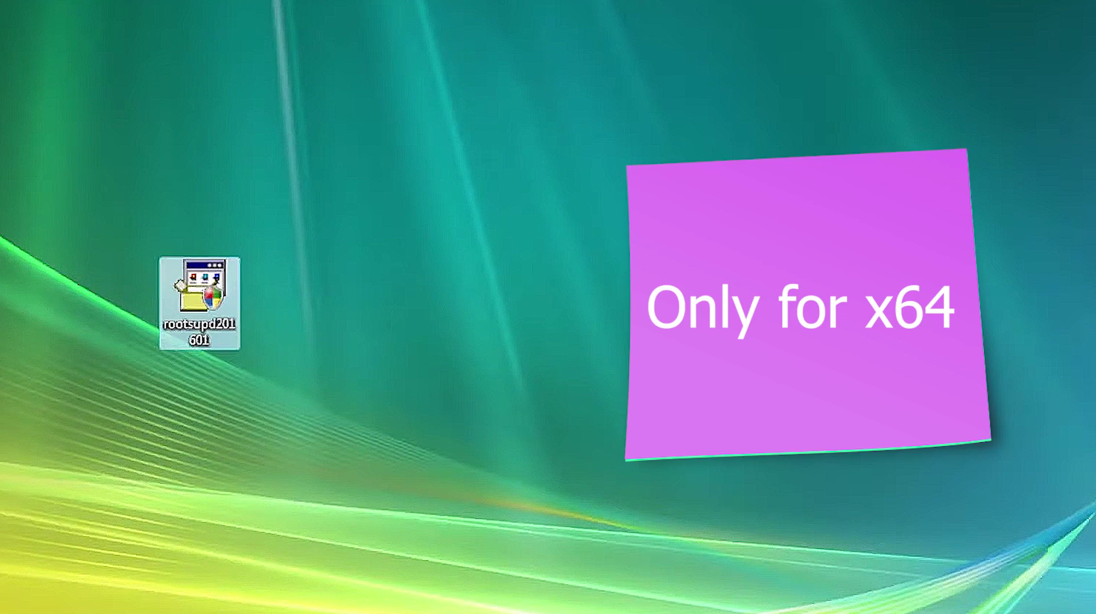
{"action": "double_click", "coordinate": [205, 306]}
{"action": "left_click", "coordinate": [486, 381]}
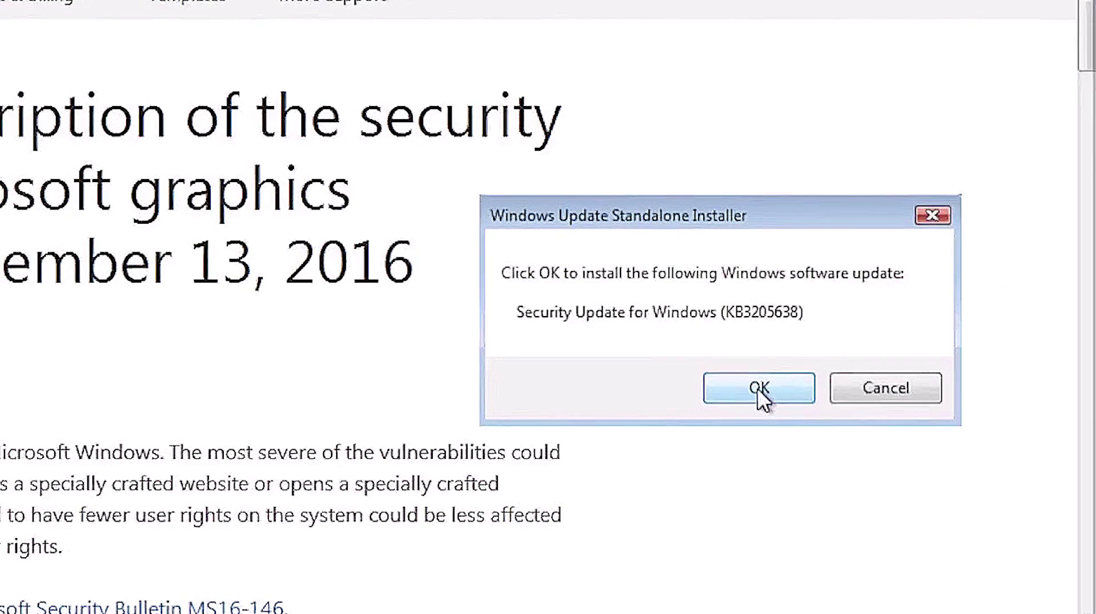
Confirm installation of security updates KB3205638 and KB4012583.
{"action": "left_click", "coordinate": [760, 390]}
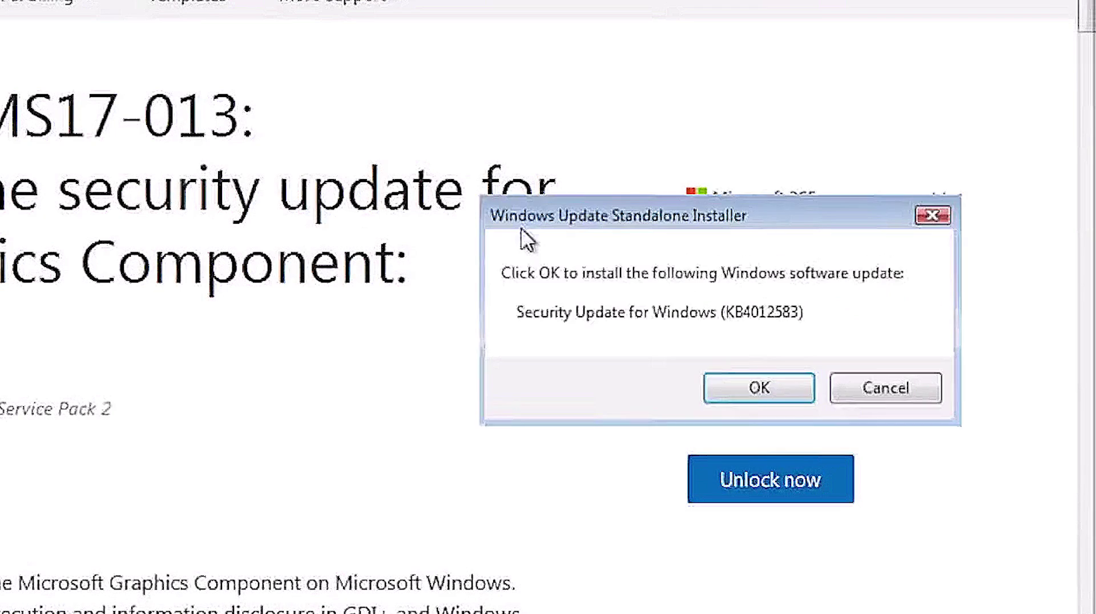
{"action": "left_click", "coordinate": [791, 400]}
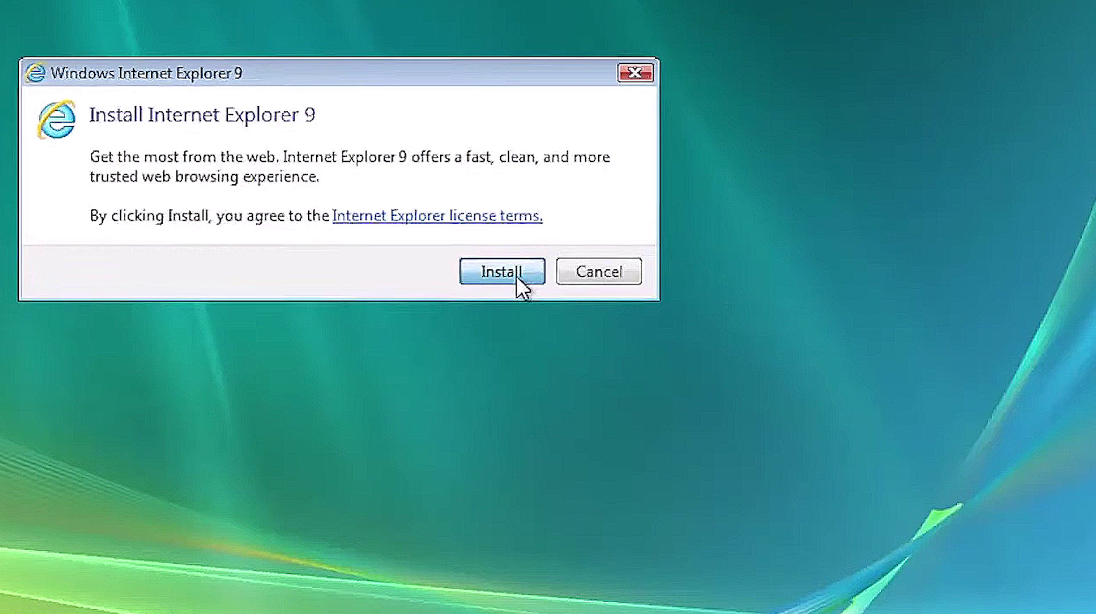
Start the Internet Explorer 9 installation.
{"action": "left_click", "coordinate": [517, 276]}
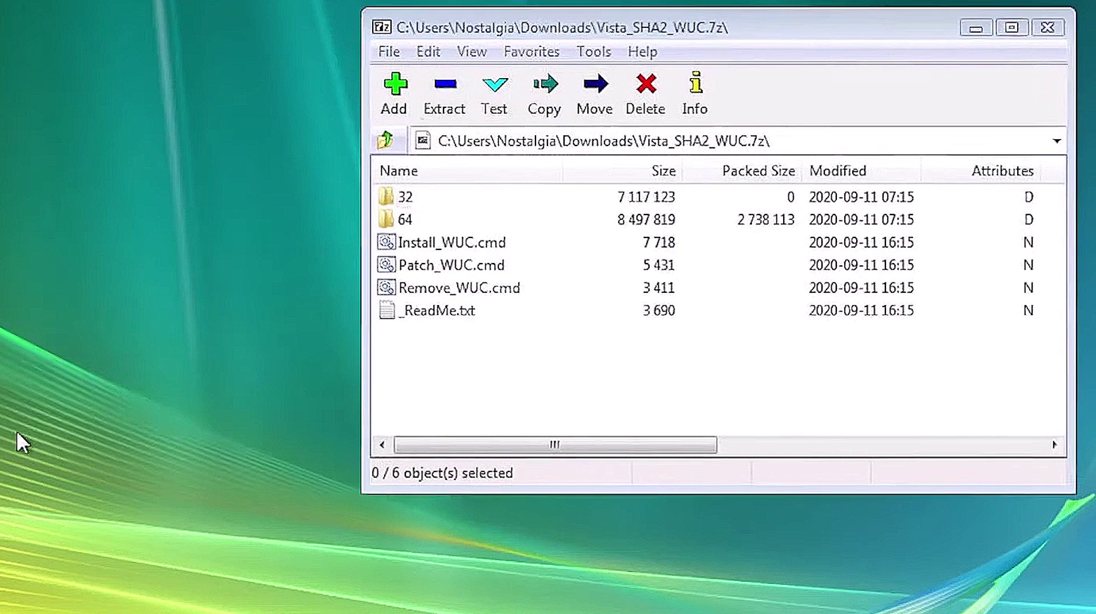
Create 'New Folder' on the desktop and extract all six Vista_SHA2_WUC items into it.
{"action": "right_click", "coordinate": [16, 430]}
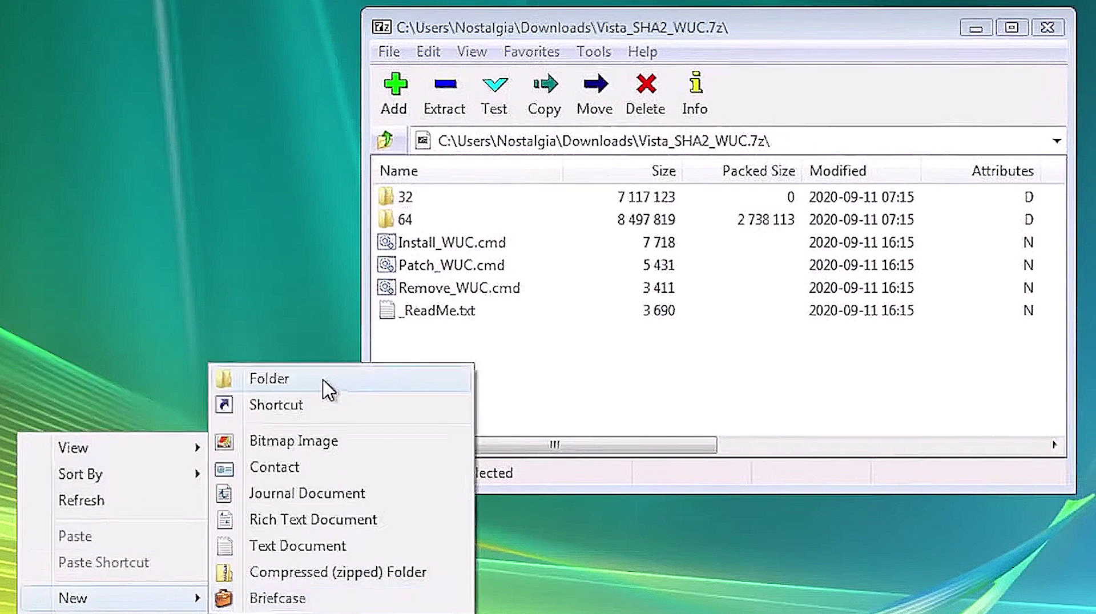
{"action": "left_click", "coordinate": [314, 382]}
{"action": "key", "text": "Return"}
{"action": "left_click_drag", "start_coordinate": [618, 376], "coordinate": [394, 206]}
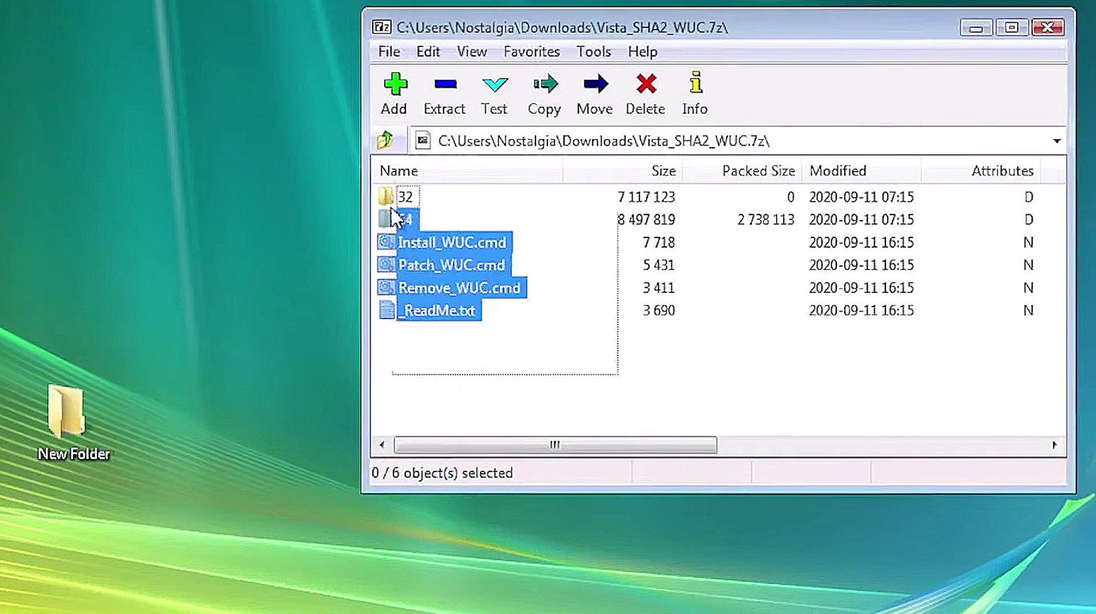
{"action": "left_click_drag", "start_coordinate": [394, 207], "coordinate": [66, 423]}
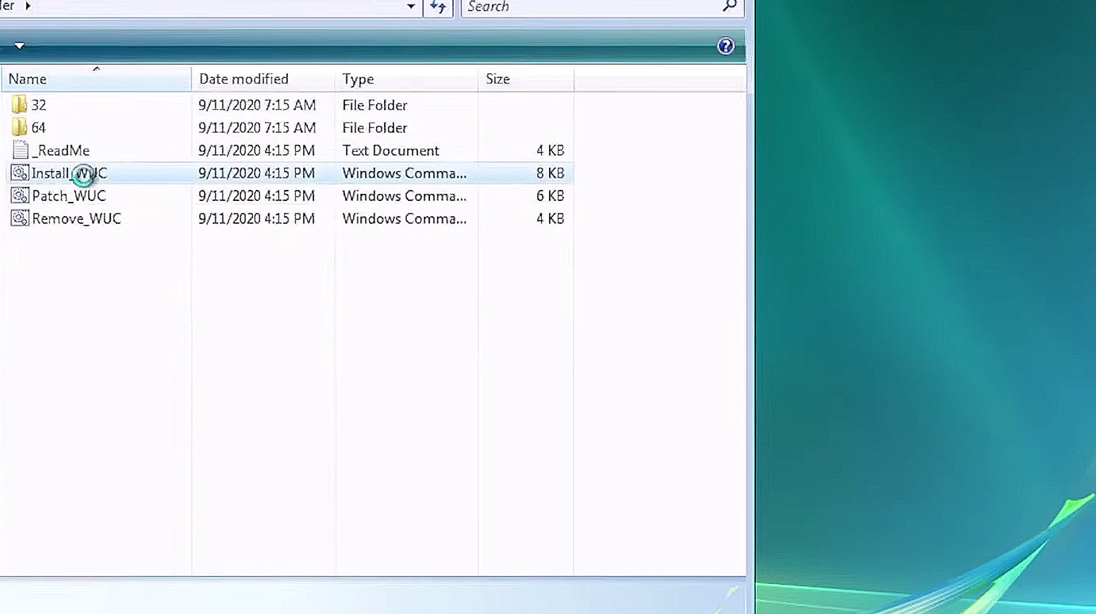
Run Install_WUC as administrator, answering Y, to install Windows Update Client 7.7.6003.20555.
{"action": "right_click", "coordinate": [85, 175]}
{"action": "left_click", "coordinate": [180, 273]}
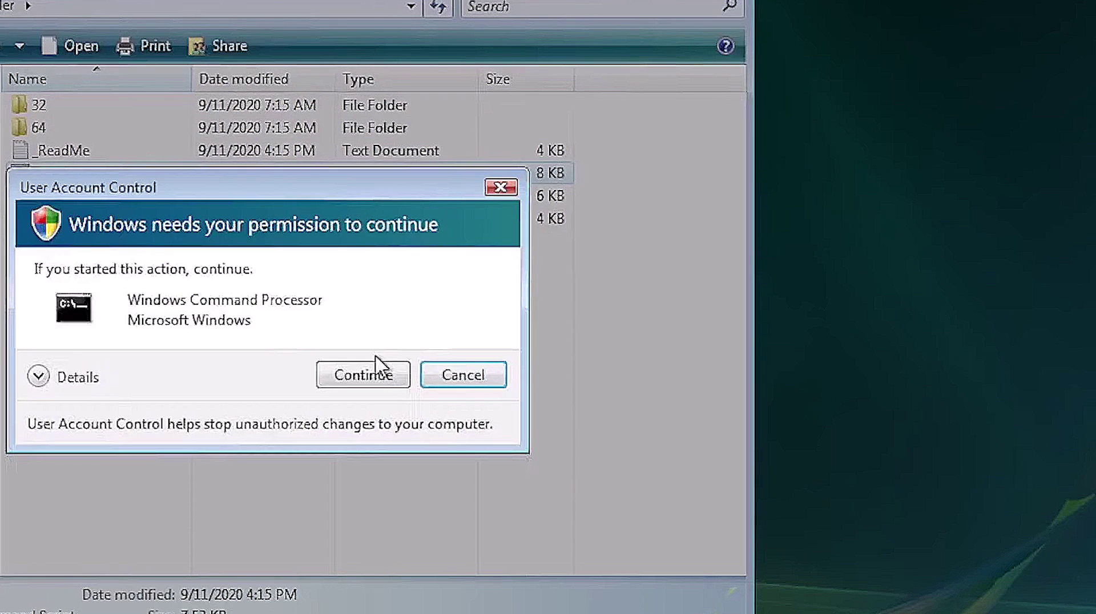
{"action": "left_click", "coordinate": [374, 373]}
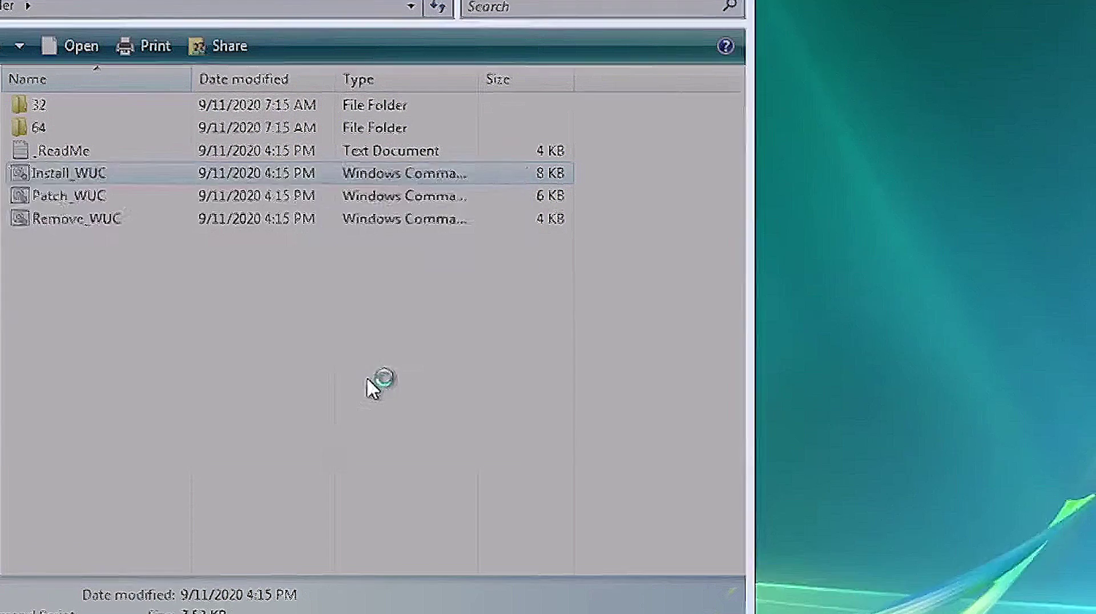
{"action": "type", "text": "Y"}
{"action": "key", "text": "Return"}
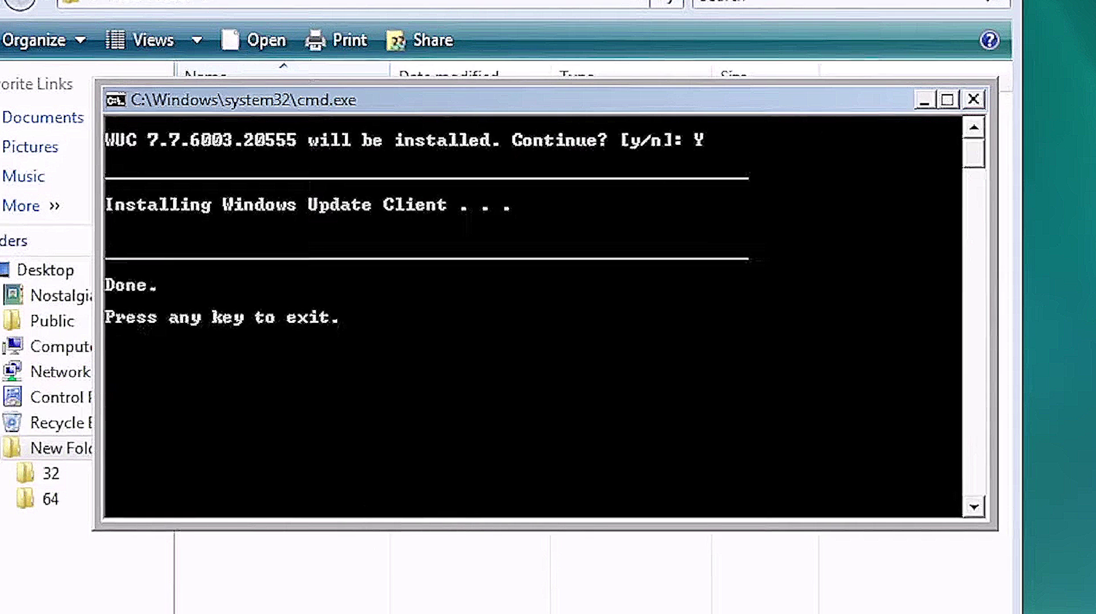
{"action": "key", "text": "Return"}
Run Patch_WUC as administrator and apply option 3, the Server2008 + Vista patch.
{"action": "right_click", "coordinate": [288, 213]}
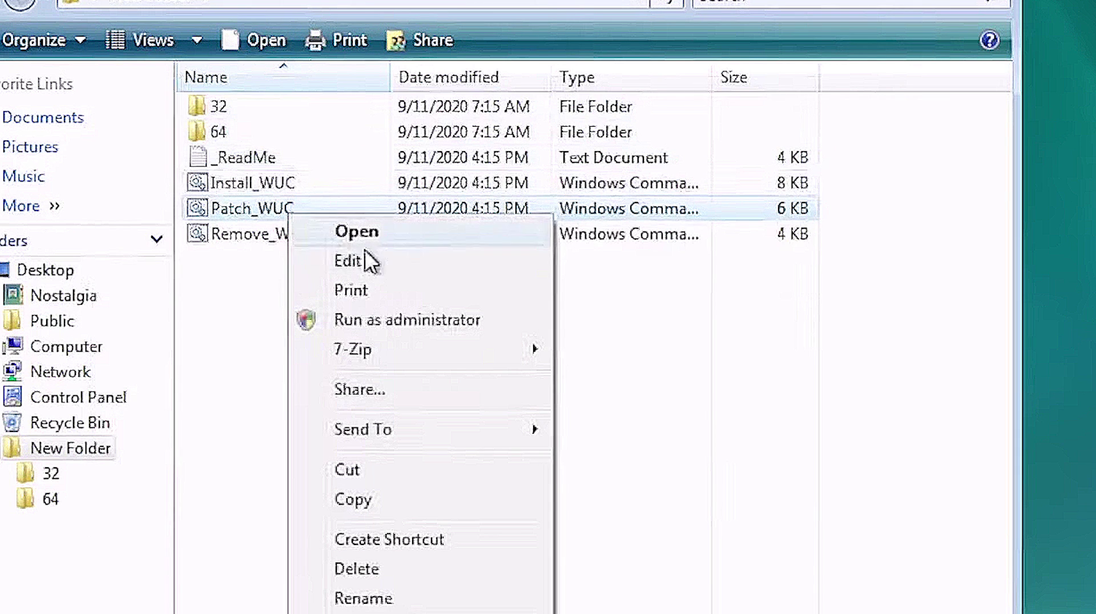
{"action": "left_click", "coordinate": [390, 325]}
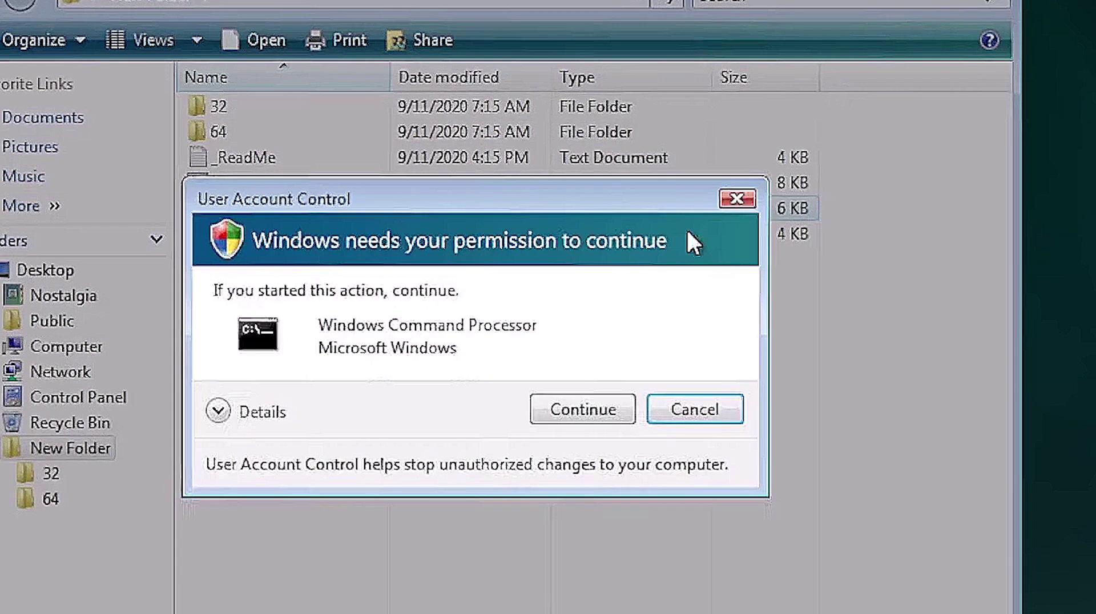
{"action": "left_click", "coordinate": [619, 408]}
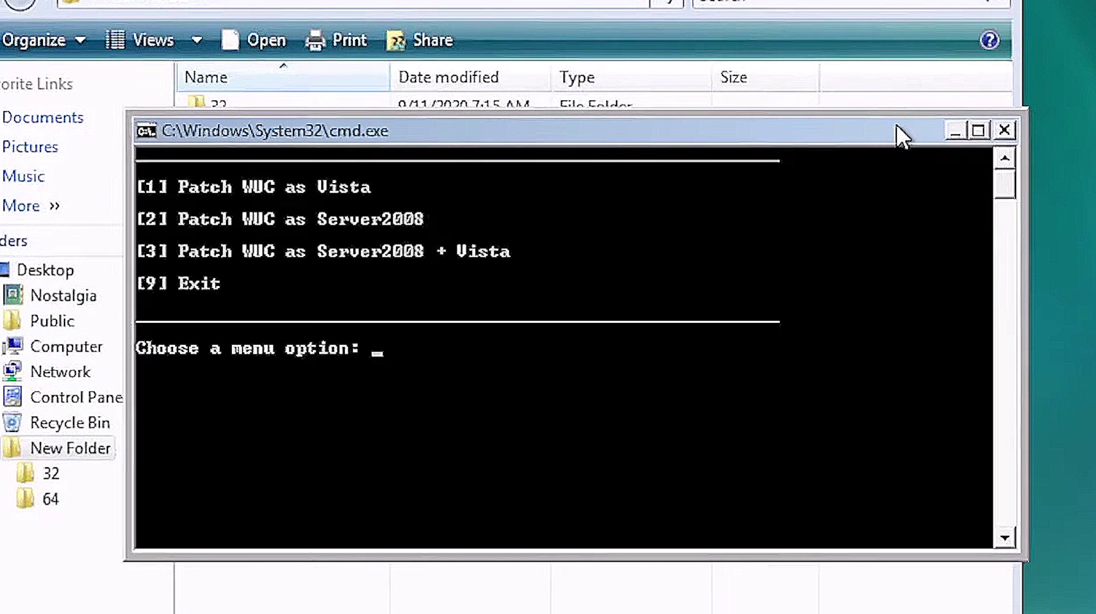
{"action": "type", "text": "3"}
{"action": "key", "text": "Return"}
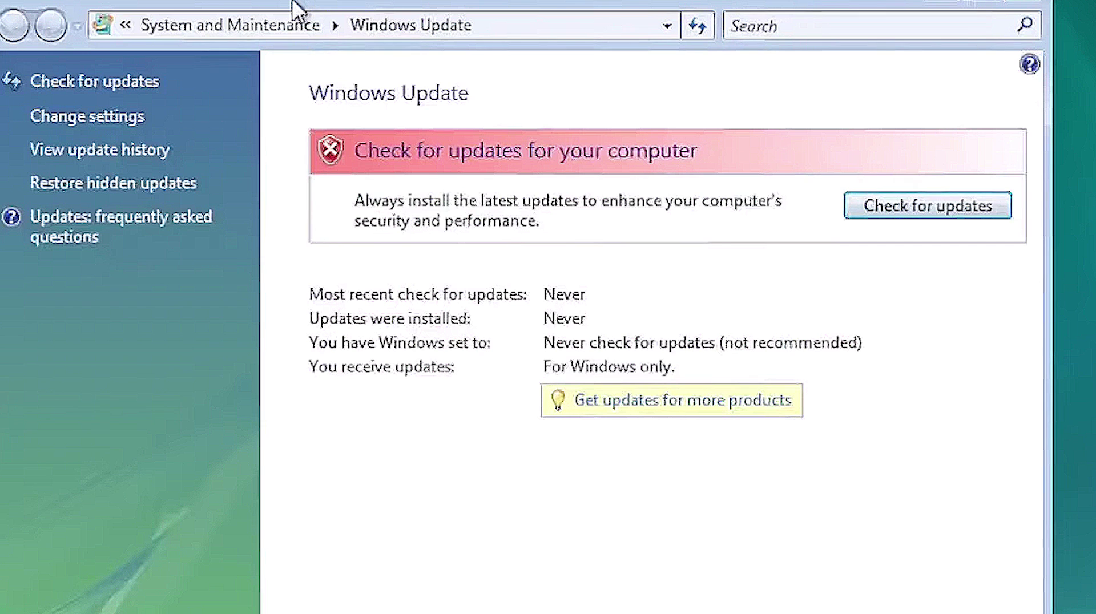
Switch Windows Update to 'Download updates but let me choose whether to install them'.
{"action": "left_click", "coordinate": [64, 119]}
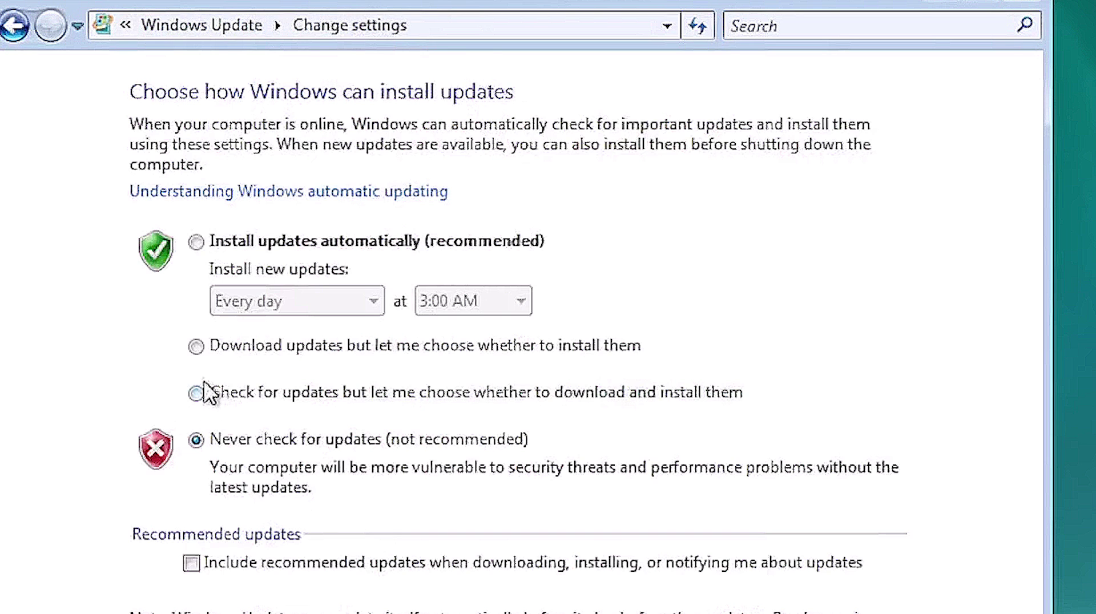
{"action": "left_click", "coordinate": [200, 348]}
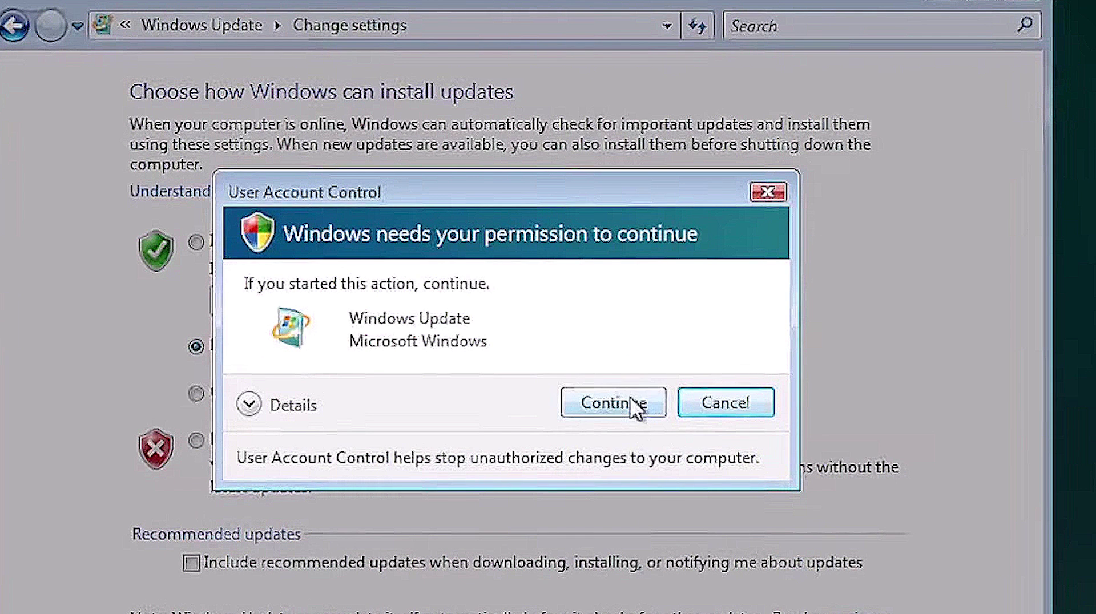
{"action": "left_click", "coordinate": [630, 399]}
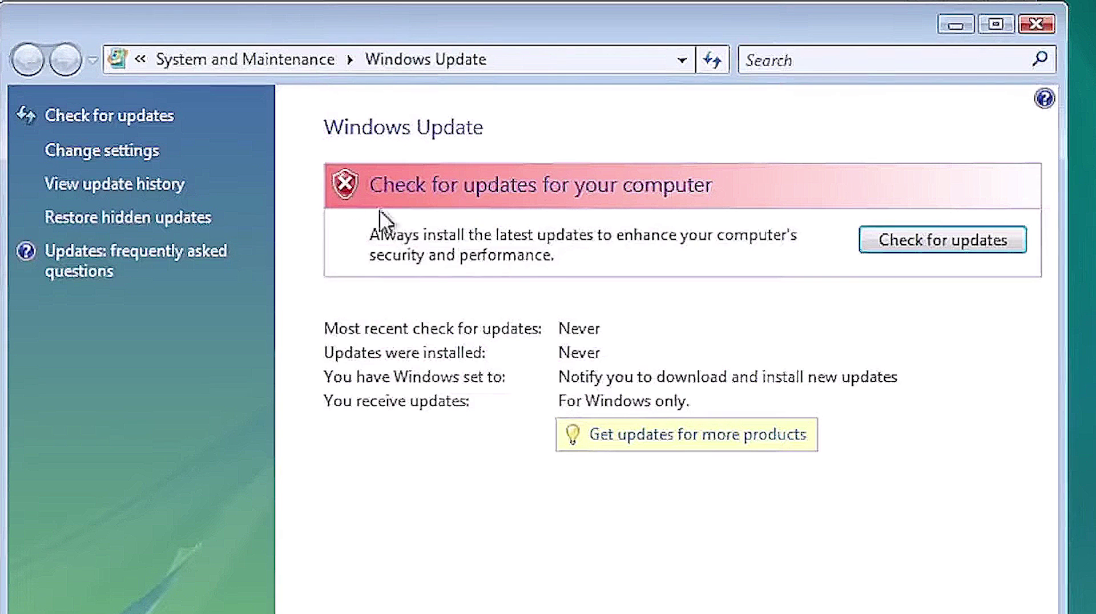
Check for updates and open the list of 197 available updates.
{"action": "left_click", "coordinate": [959, 250]}
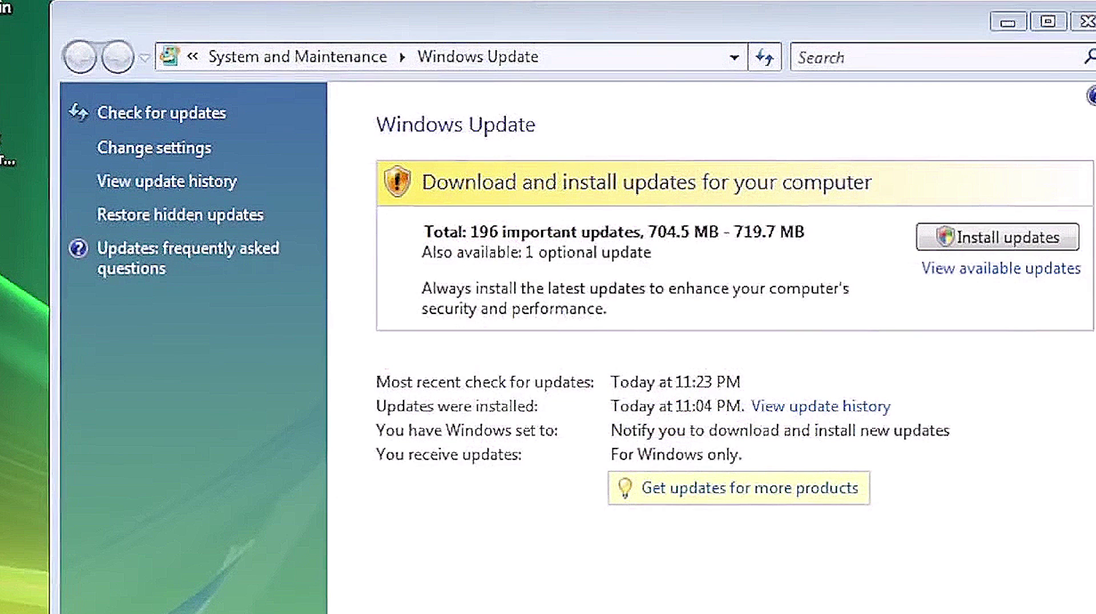
{"action": "left_click", "coordinate": [1036, 270]}
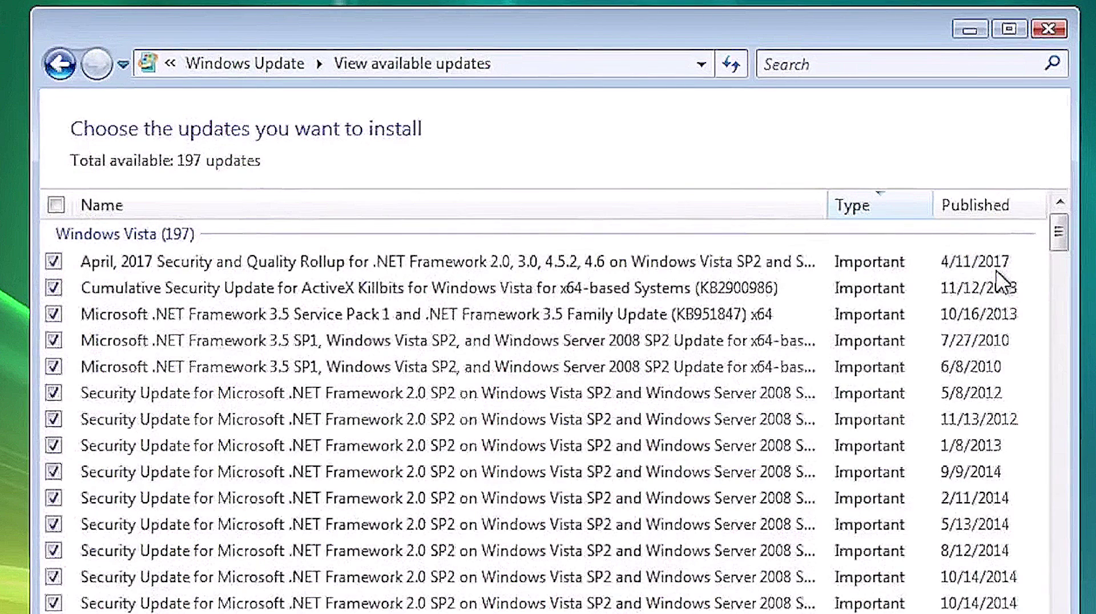